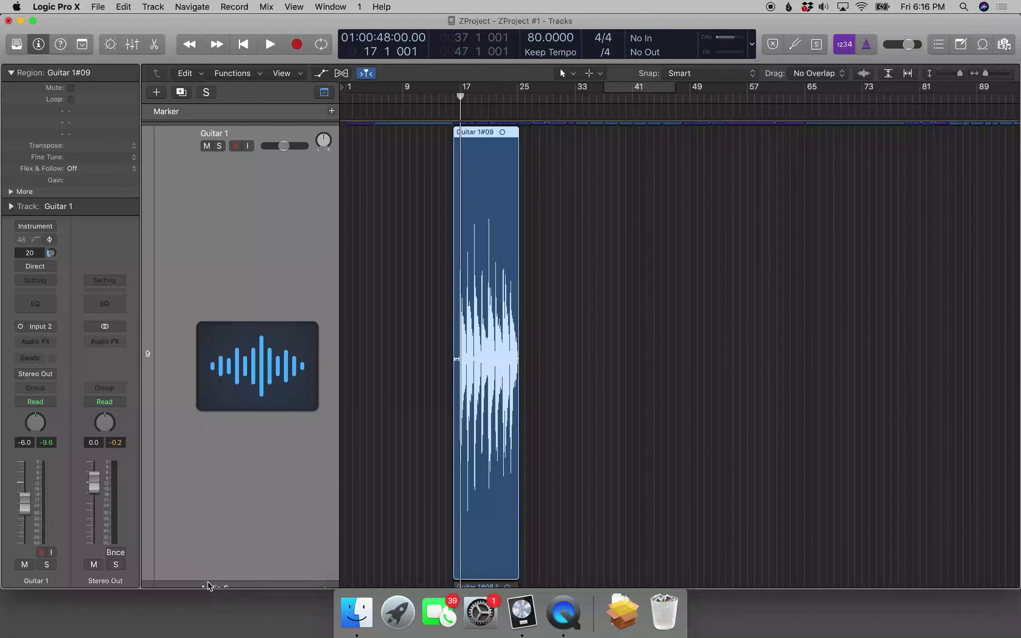
Play back the Guitar 1 region from bar 16 through to its end.
{"action": "key", "text": "comma"}
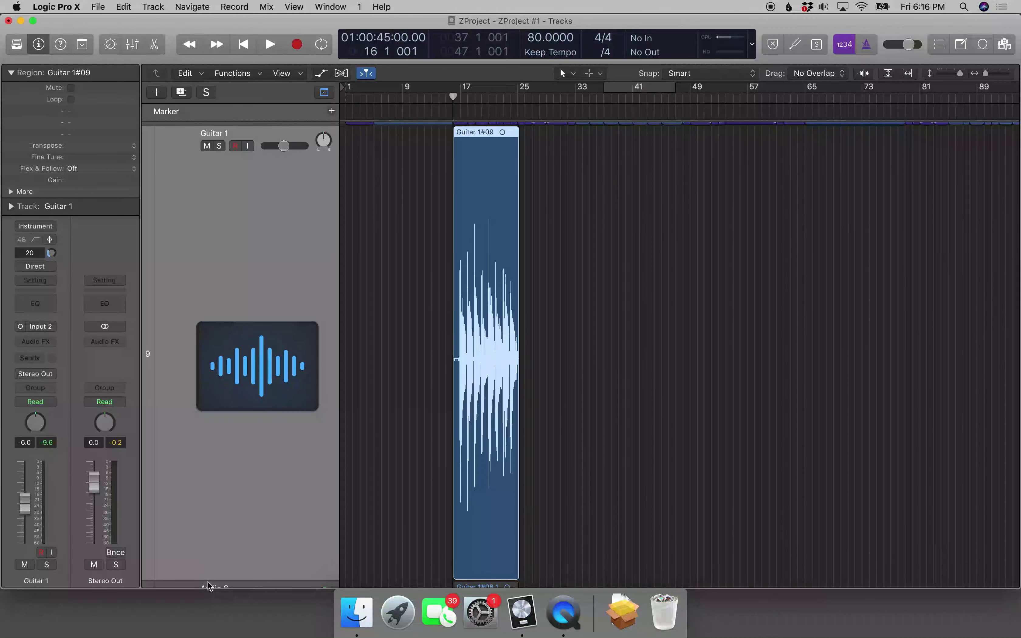
{"action": "key", "text": "space"}
{"action": "key", "text": "space"}
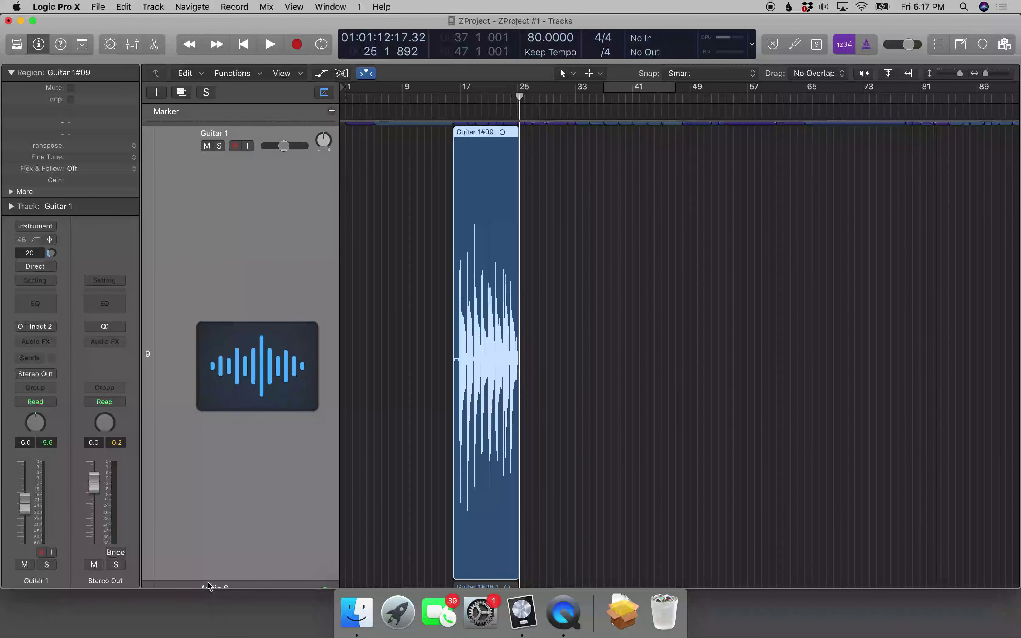
Split the Guitar 1 region at bar 25 and delete the leftover piece after the split.
{"action": "key", "text": "comma"}
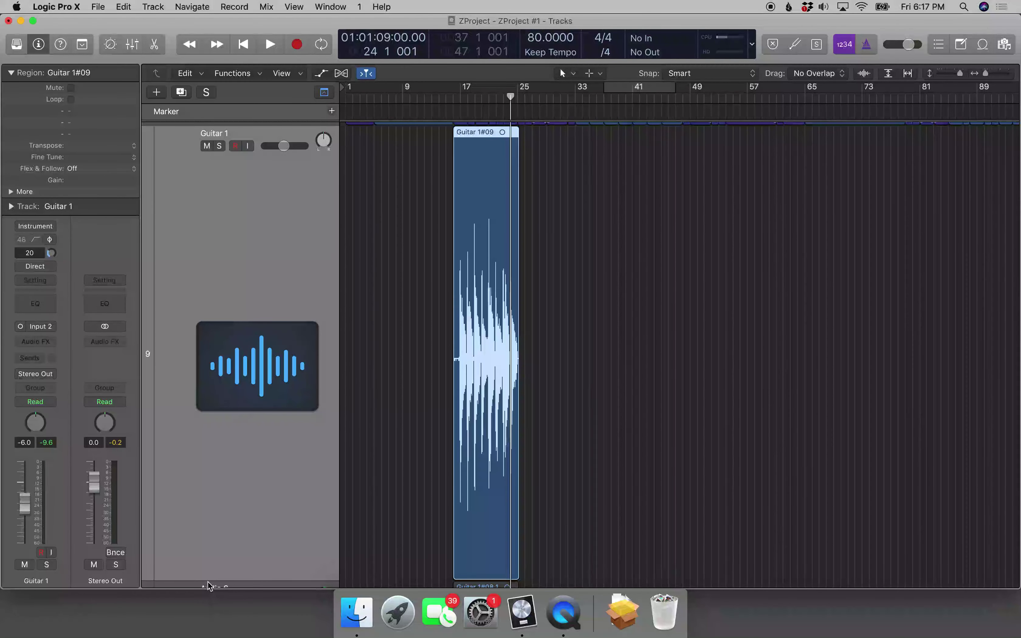
{"action": "key", "text": "period"}
{"action": "key", "text": "space"}
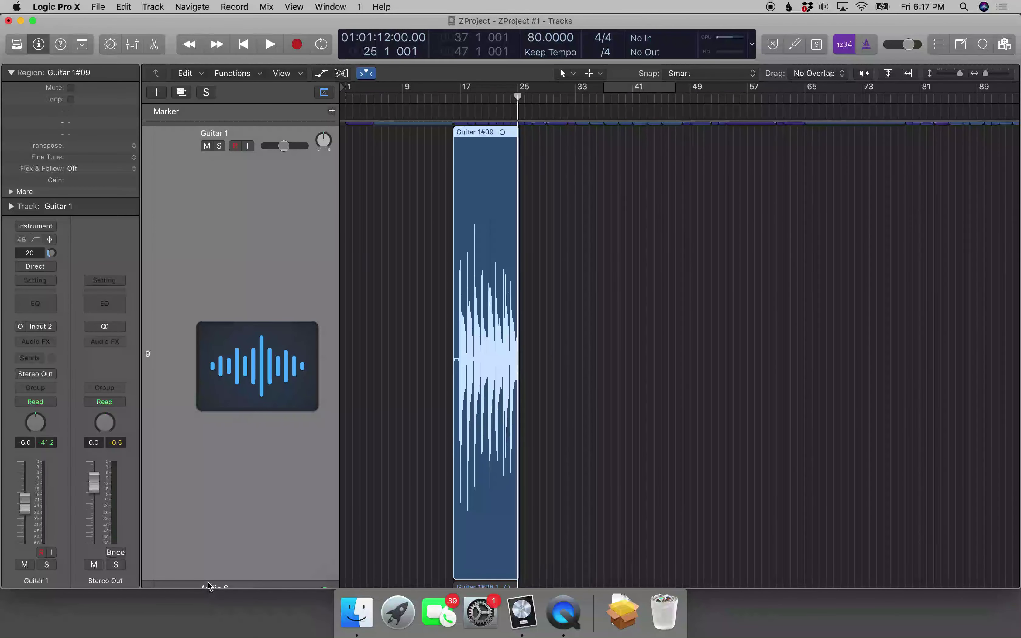
{"action": "key", "text": "super+t"}
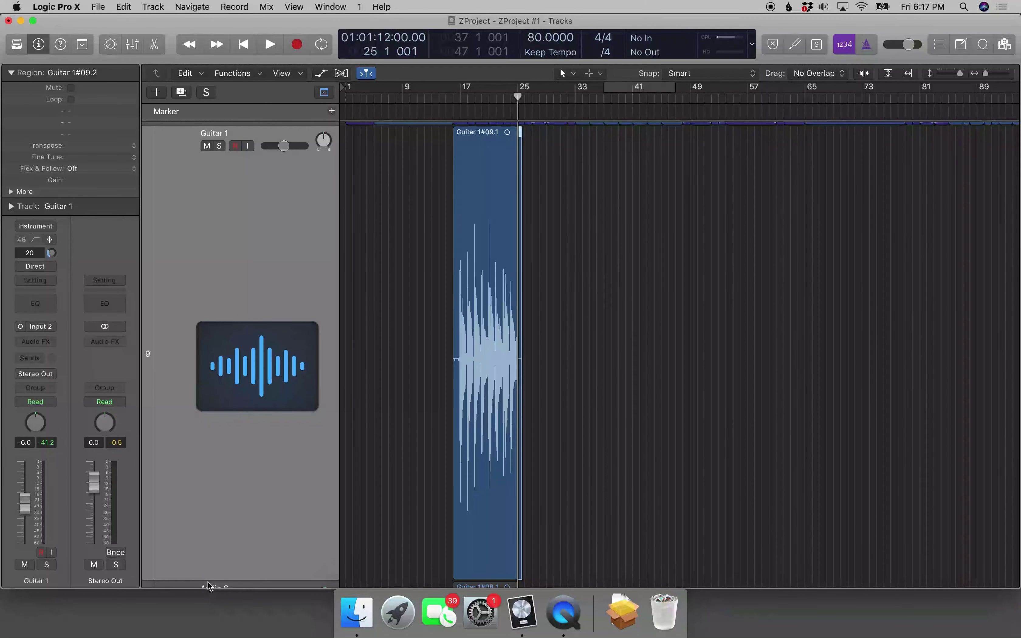
{"action": "key", "text": "Delete"}
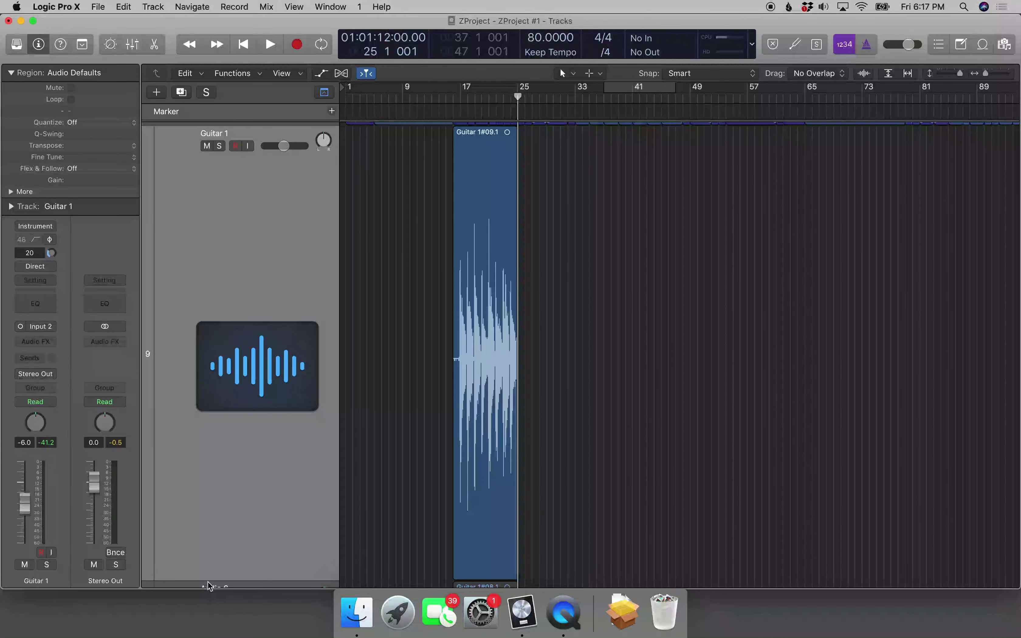
Split the remaining Guitar 1 region at bar 17 and delete the quiet lead-in piece before it.
{"action": "key", "text": "Left"}
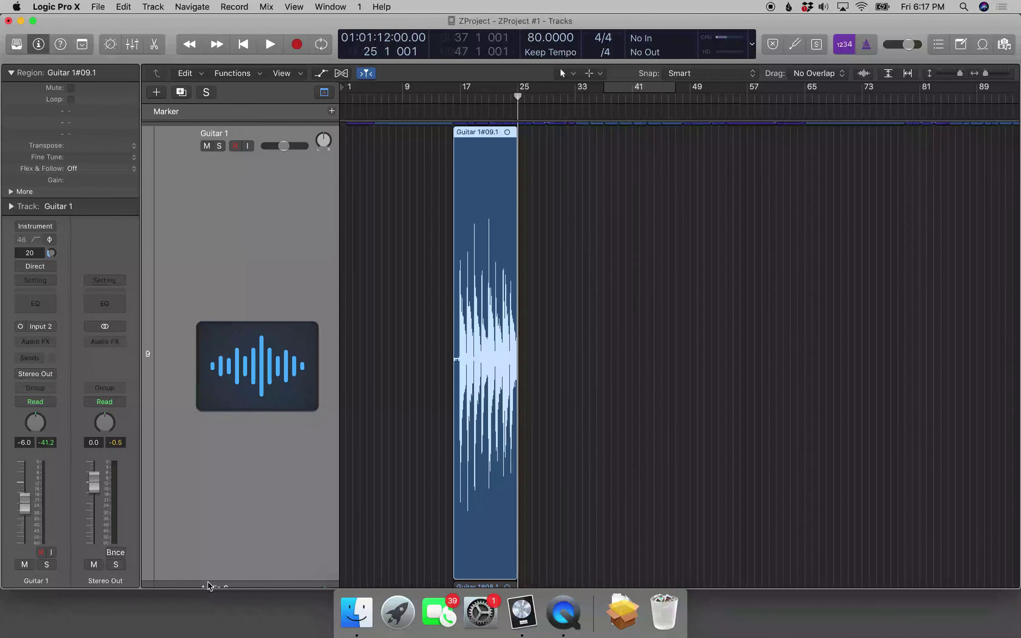
{"action": "key", "text": "ctrl+comma"}
{"action": "key", "text": "ctrl+period"}
{"action": "key", "text": "ctrl+comma"}
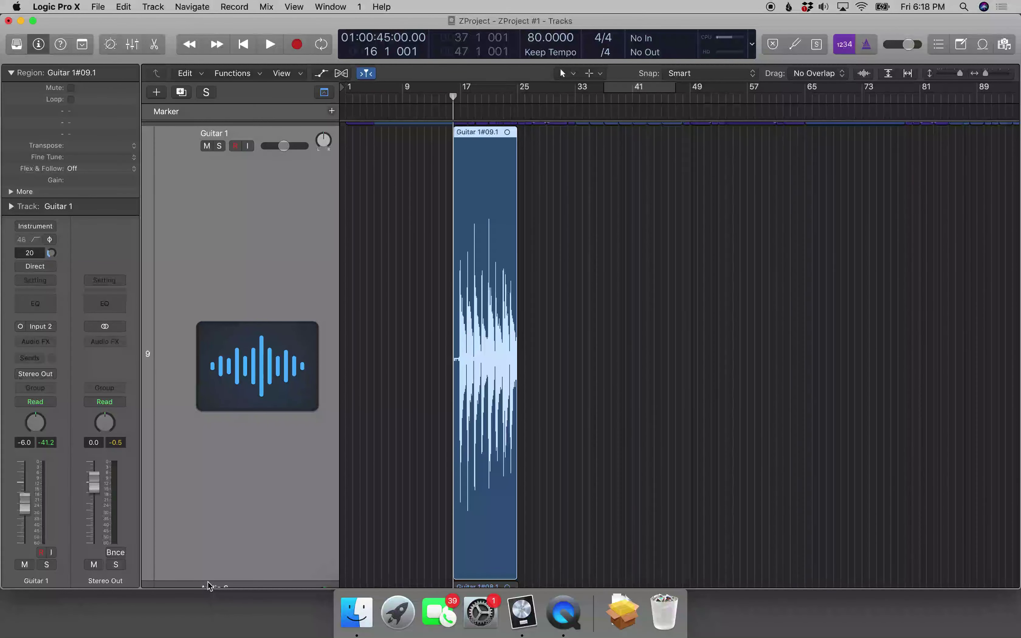
{"action": "key", "text": "period"}
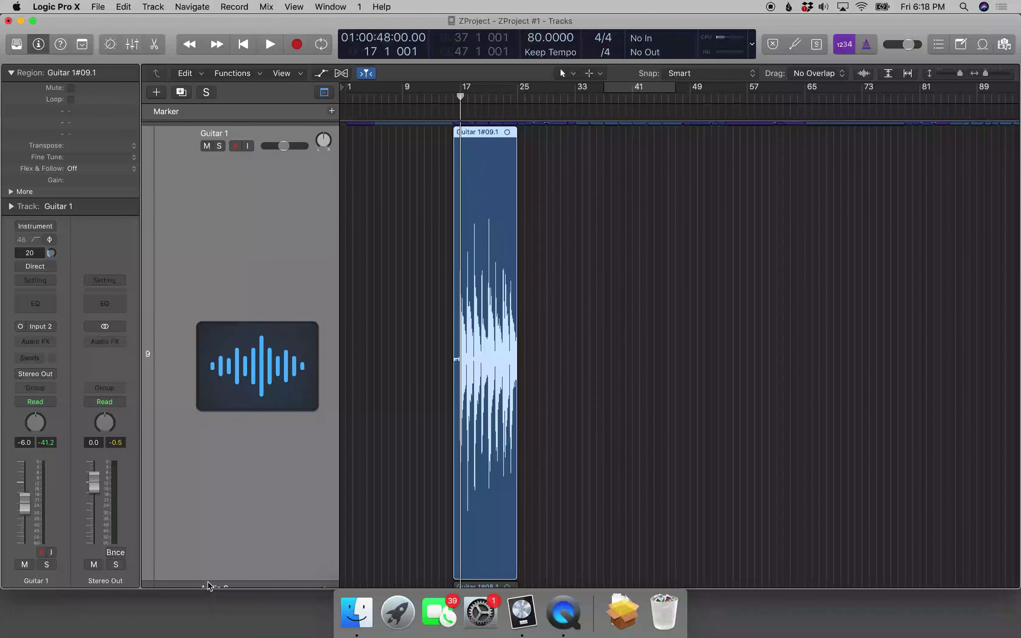
{"action": "key", "text": "super+t"}
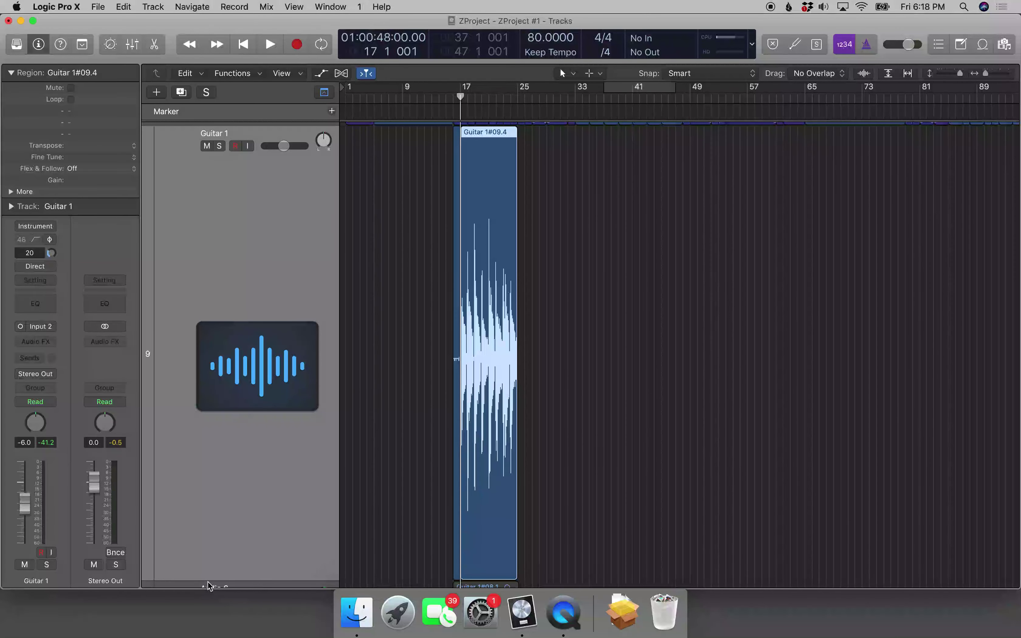
{"action": "key", "text": "Left"}
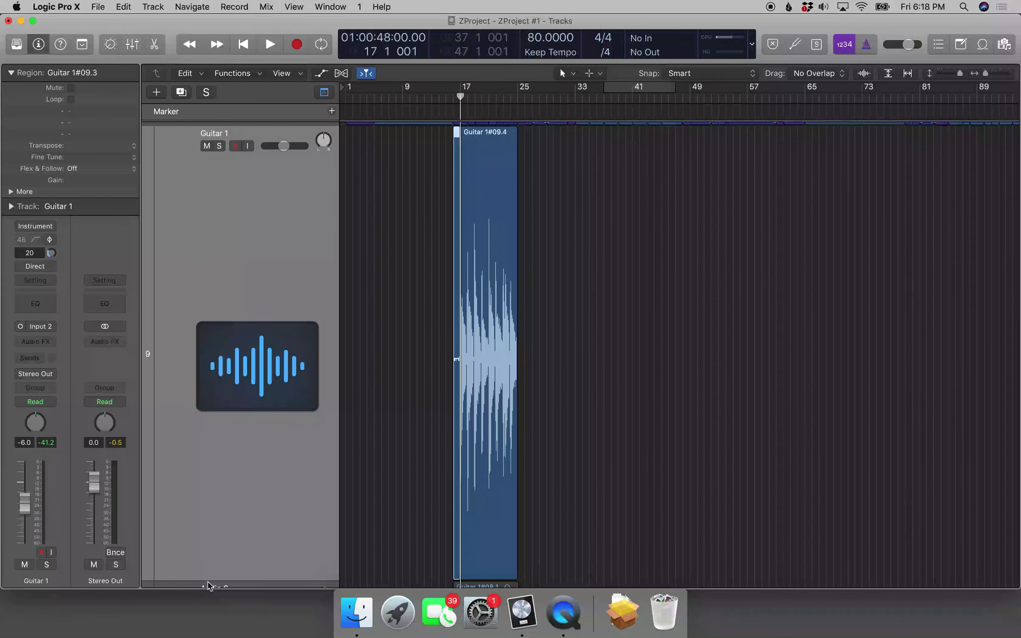
{"action": "key", "text": "comma"}
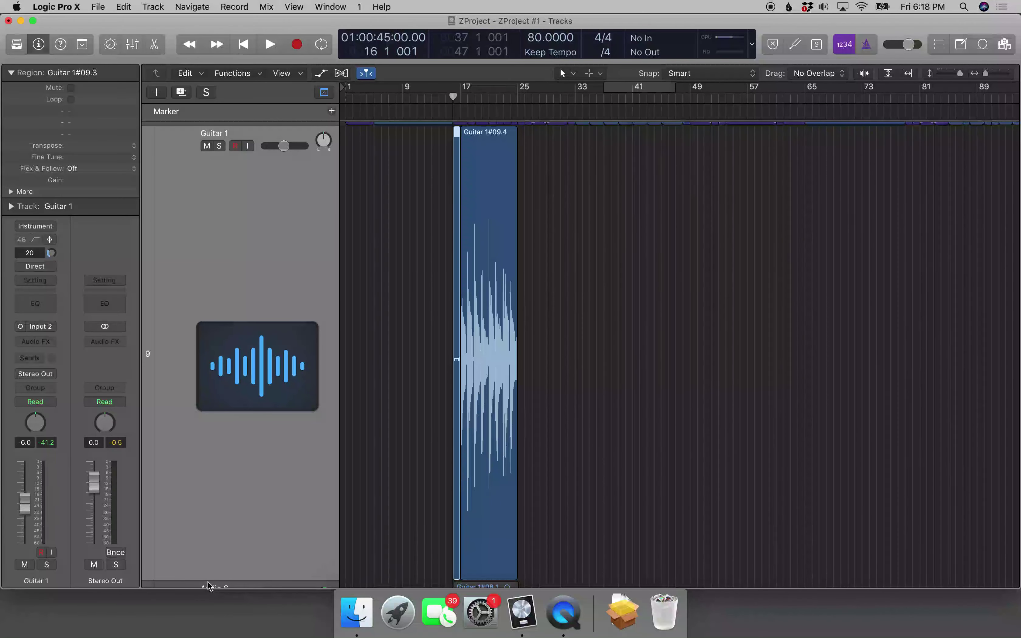
{"action": "key", "text": "period"}
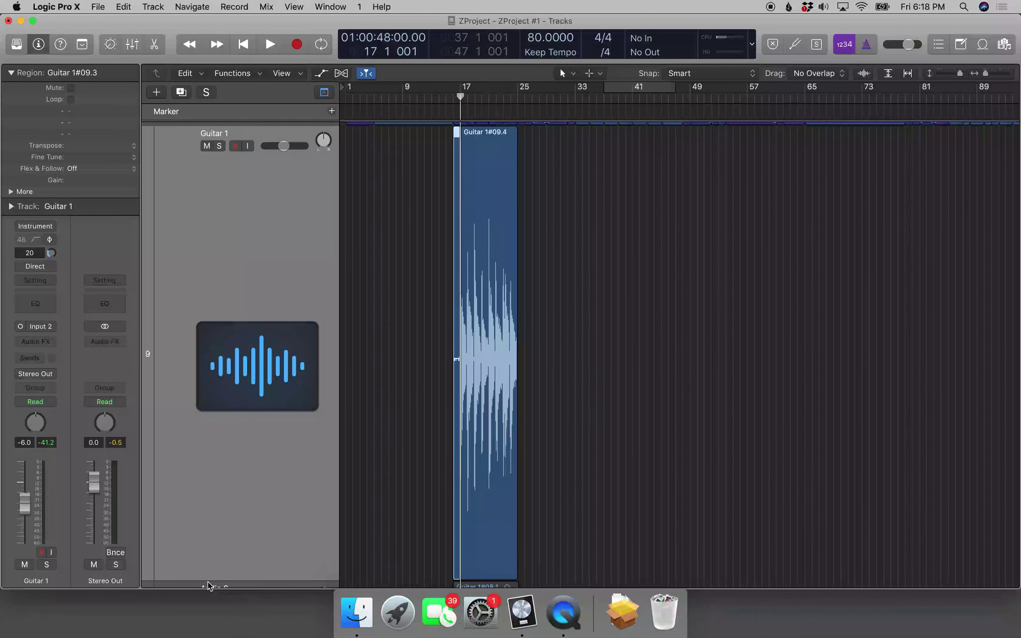
{"action": "key", "text": "Delete"}
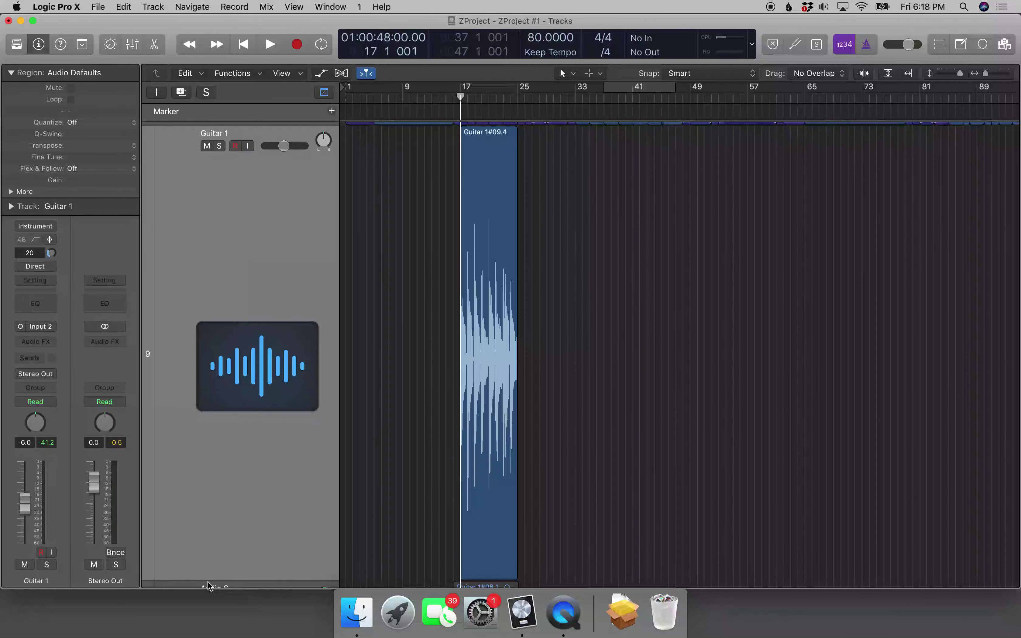
Audition the trimmed Guitar 1 region from bar 23 and split it at bar 23.
{"action": "key", "text": "Right"}
{"action": "key", "text": "shift+period"}
{"action": "key", "text": "shift+comma"}
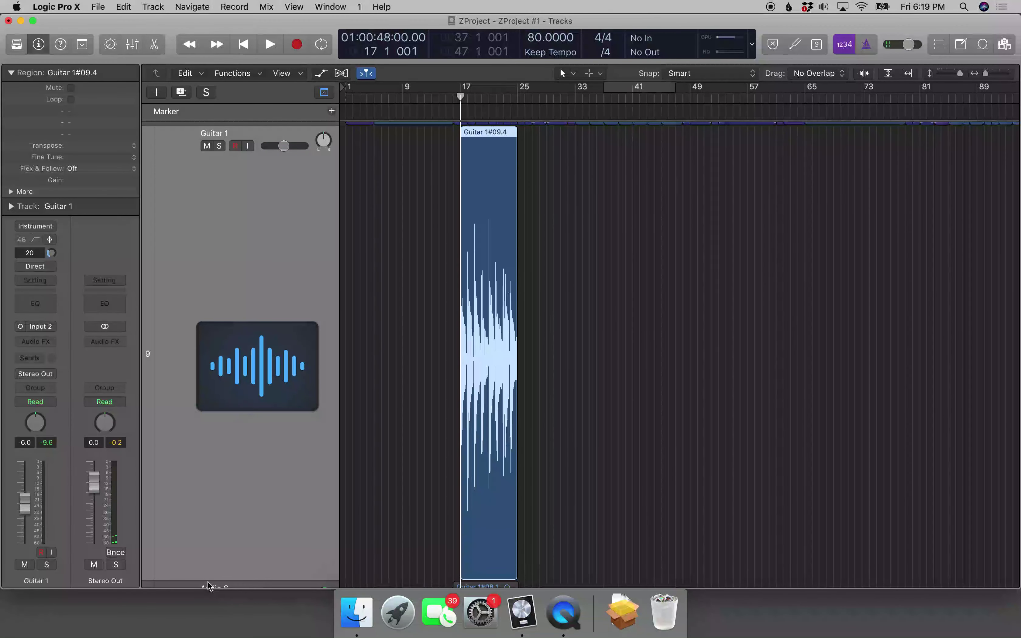
{"action": "key", "text": "period"}
{"action": "key", "text": "period"}
{"action": "key", "text": "period"}
{"action": "key", "text": "period"}
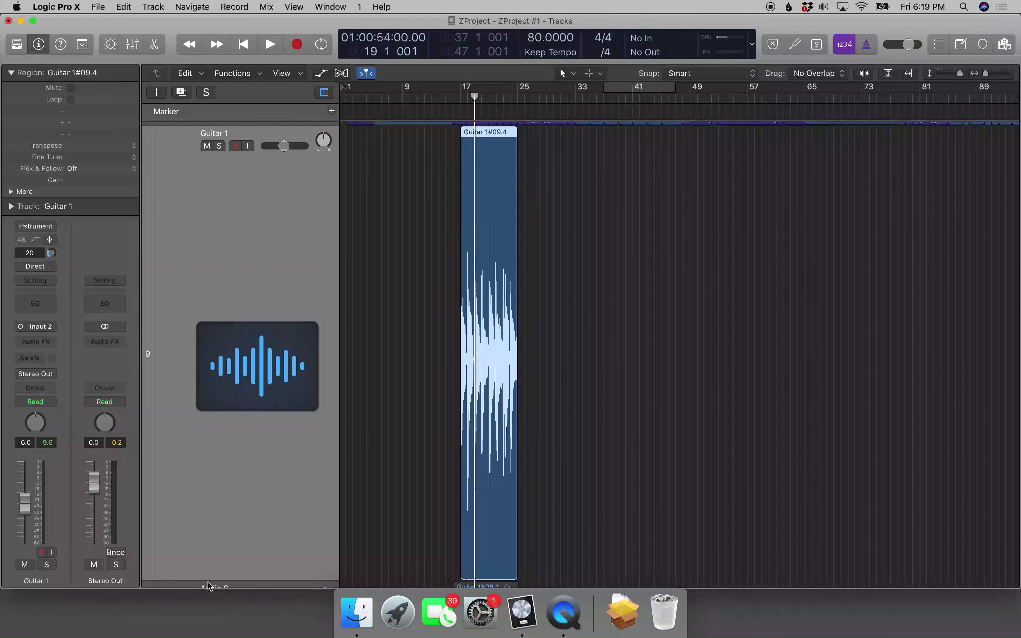
{"action": "key", "text": "period"}
{"action": "key", "text": "period"}
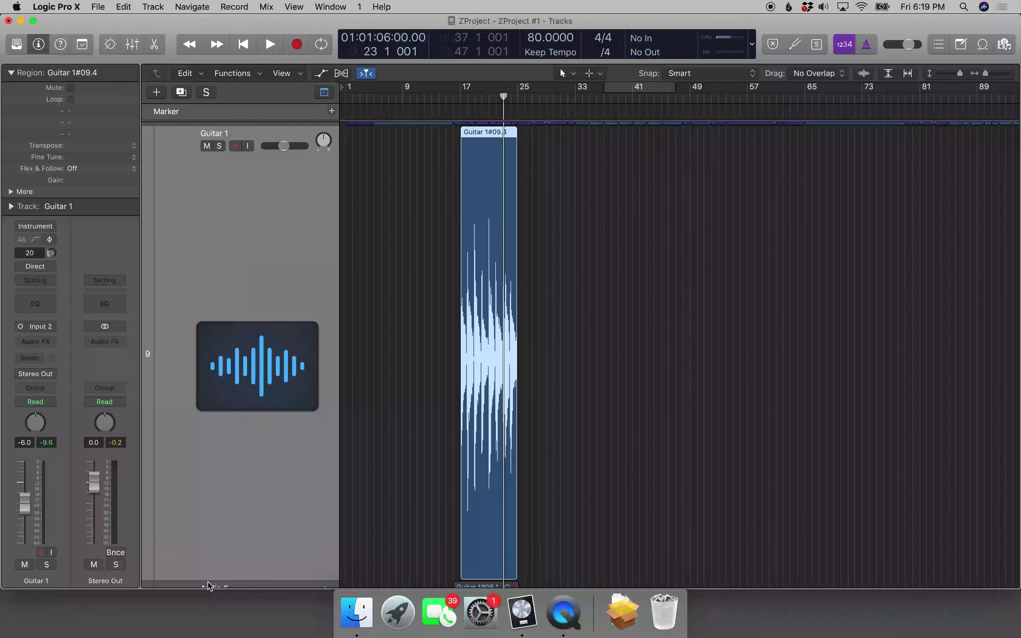
{"action": "key", "text": "space"}
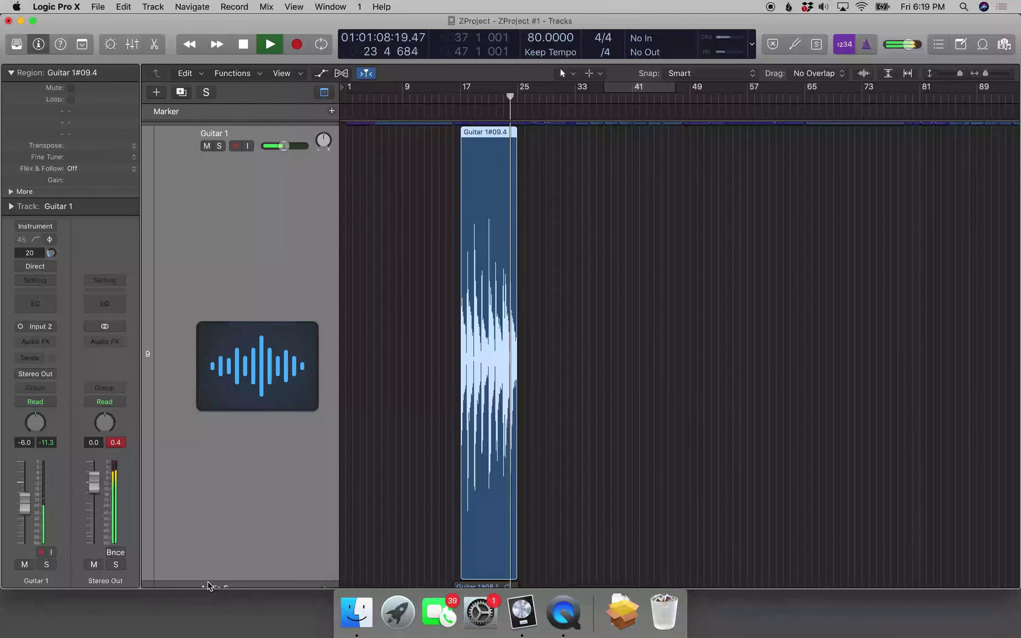
{"action": "key", "text": "space"}
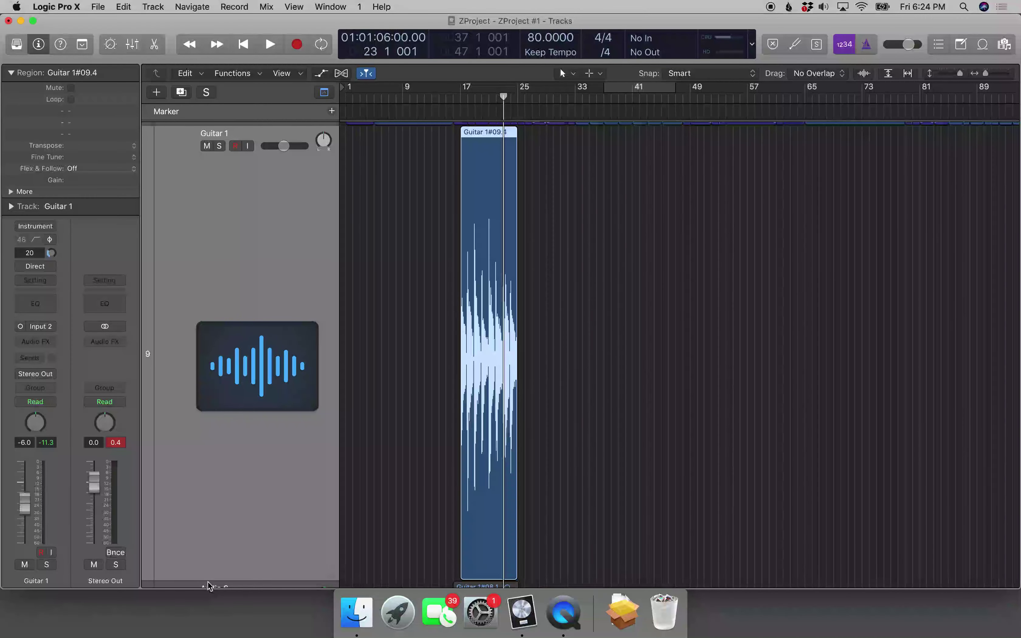
{"action": "key", "text": "super+t"}
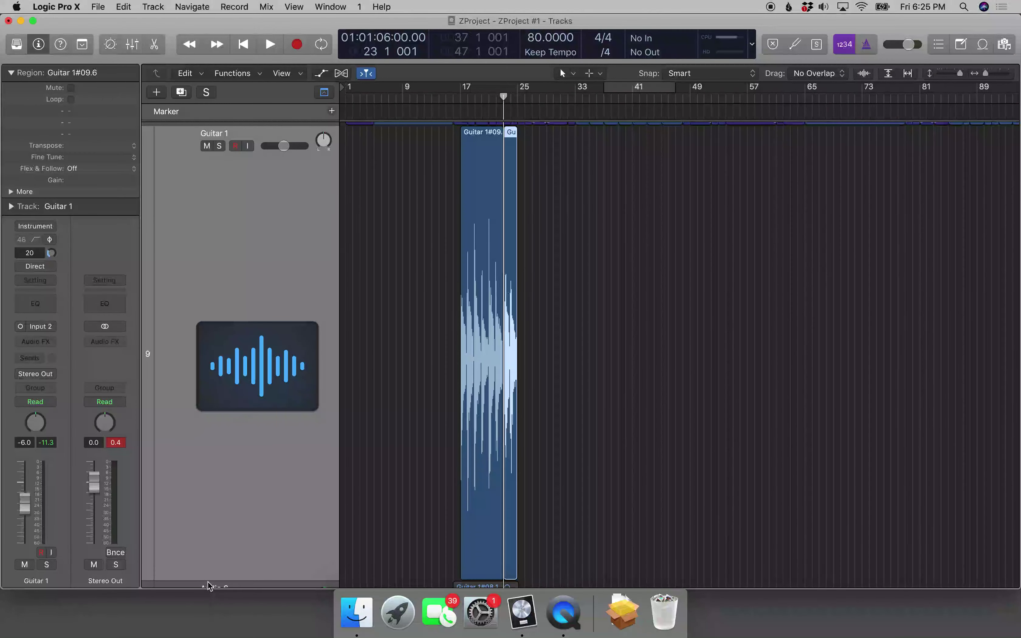
Split the last Guitar 1 piece at bar 24, delete the section between bars 23 and 24, and play back the gap.
{"action": "key", "text": "period"}
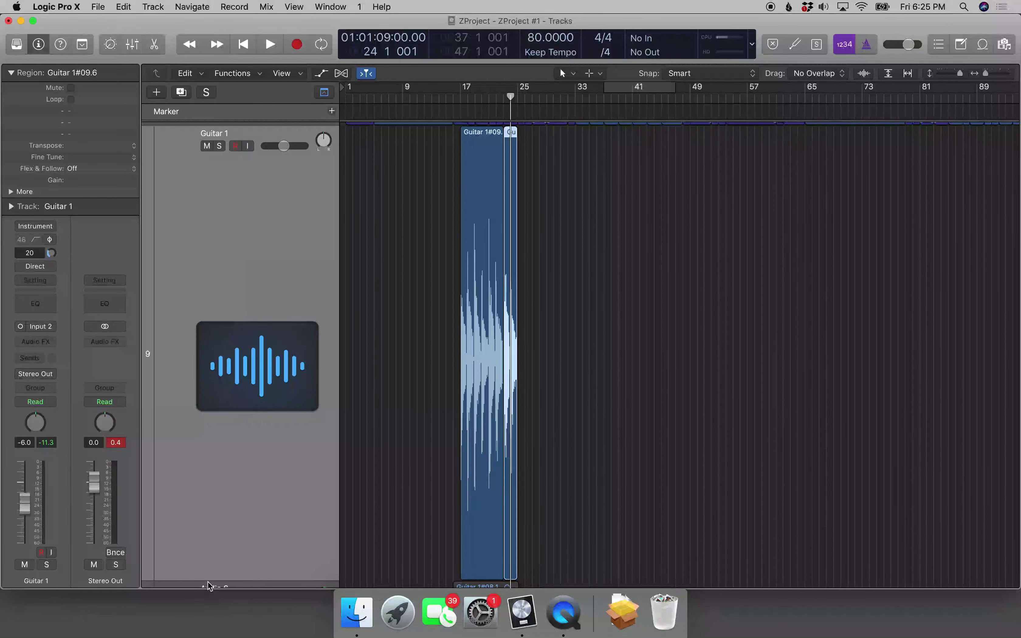
{"action": "key", "text": "space"}
{"action": "key", "text": "space"}
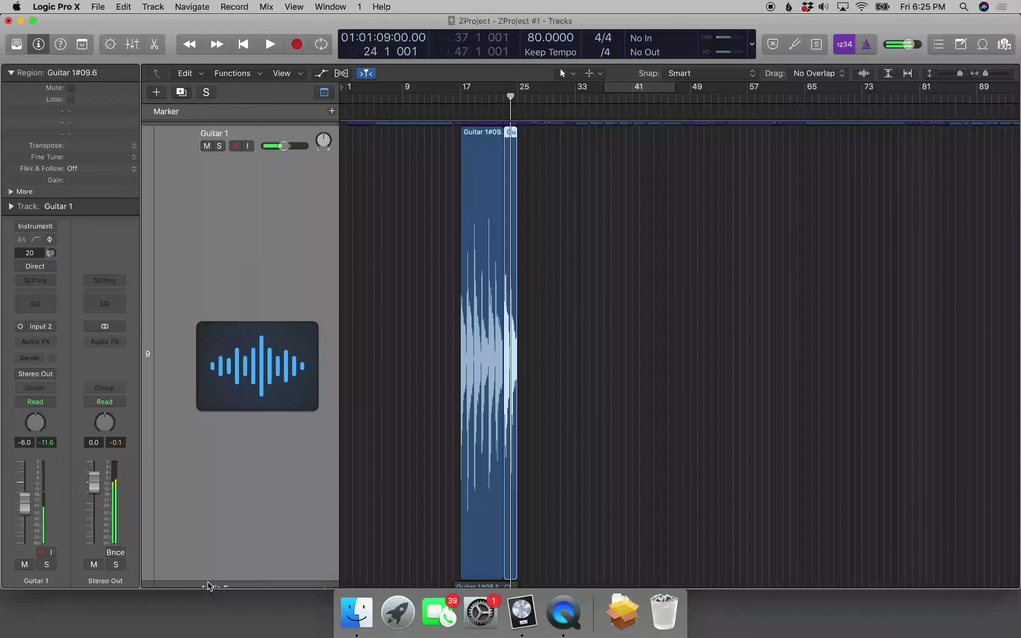
{"action": "key", "text": "super+t"}
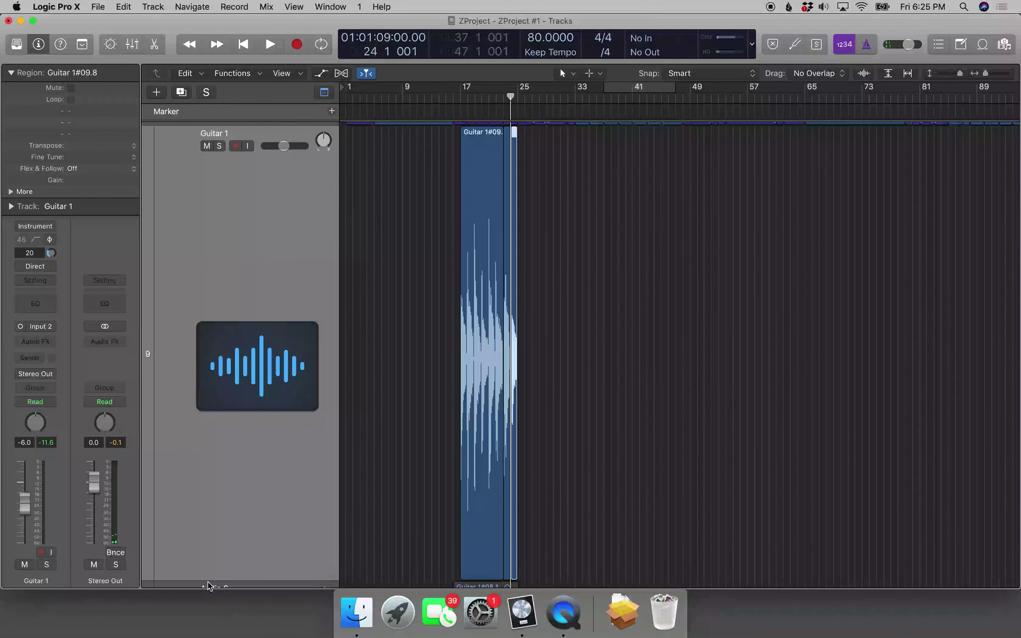
{"action": "key", "text": "Left"}
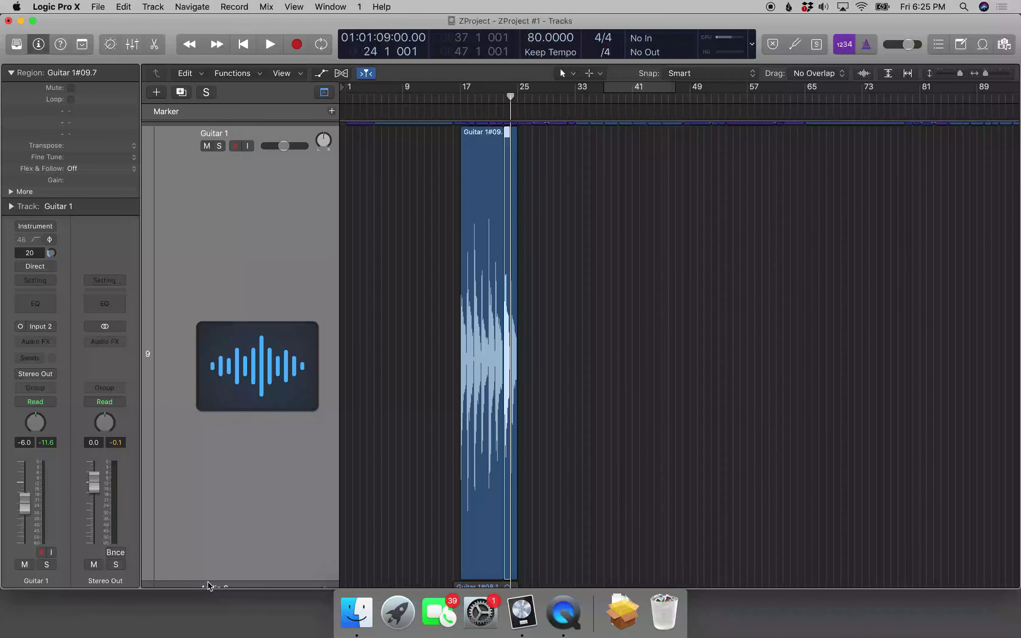
{"action": "key", "text": "comma"}
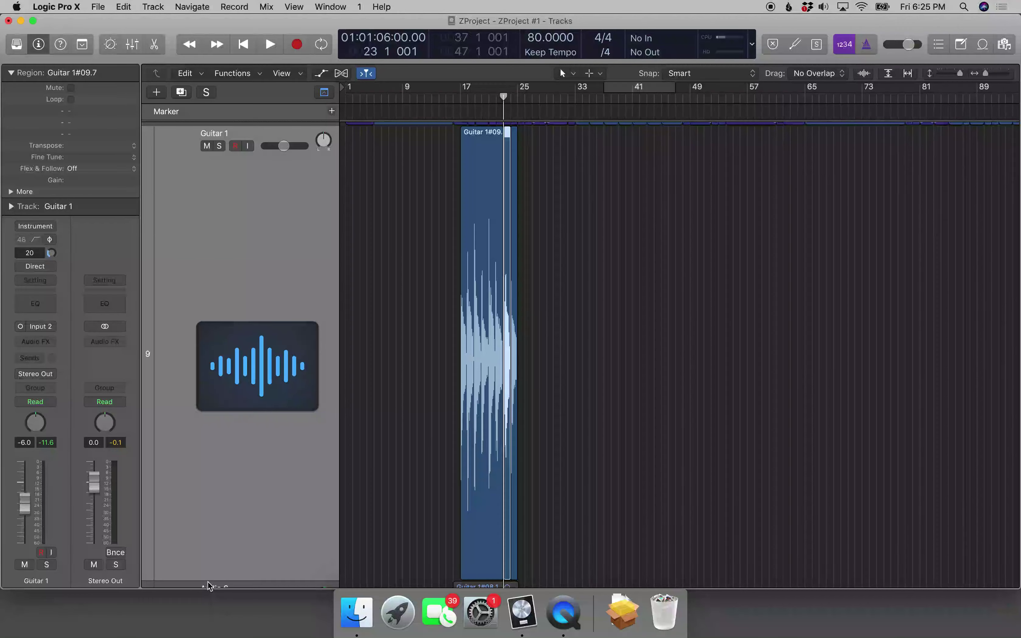
{"action": "key", "text": "period"}
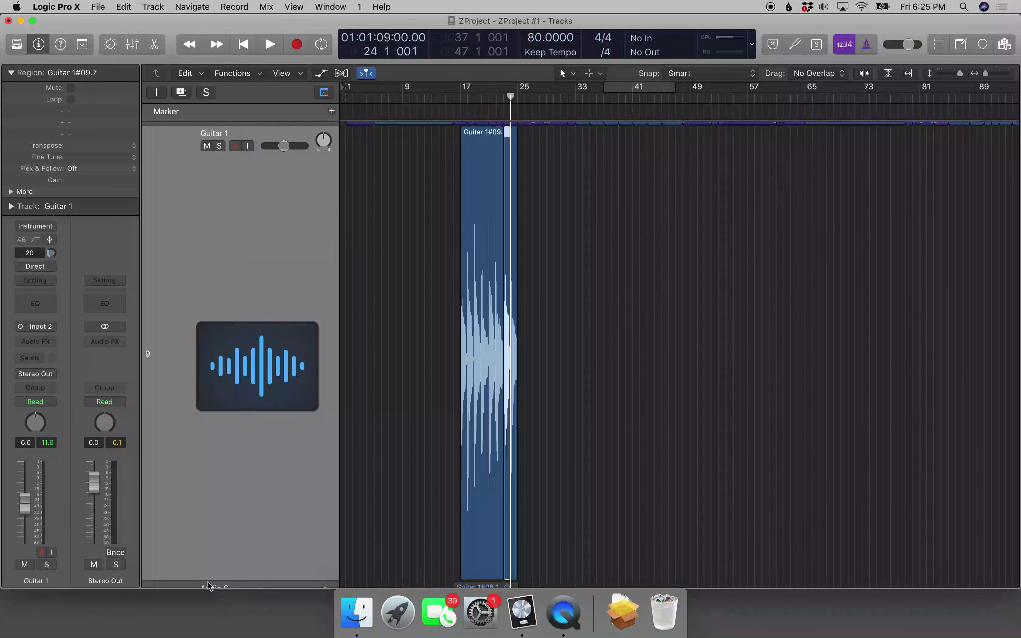
{"action": "key", "text": "comma"}
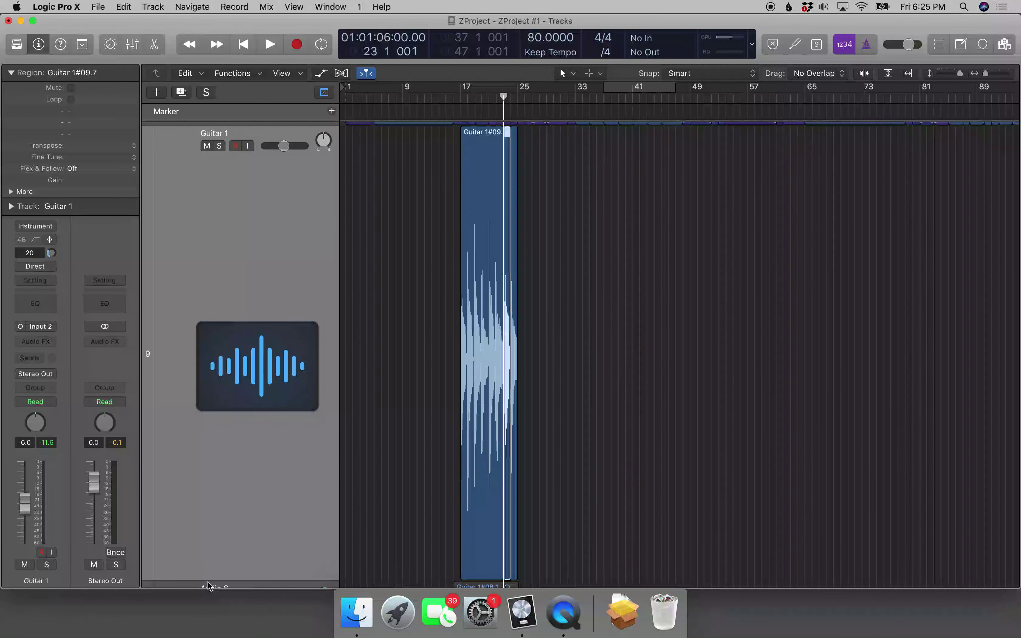
{"action": "key", "text": "BackSpace"}
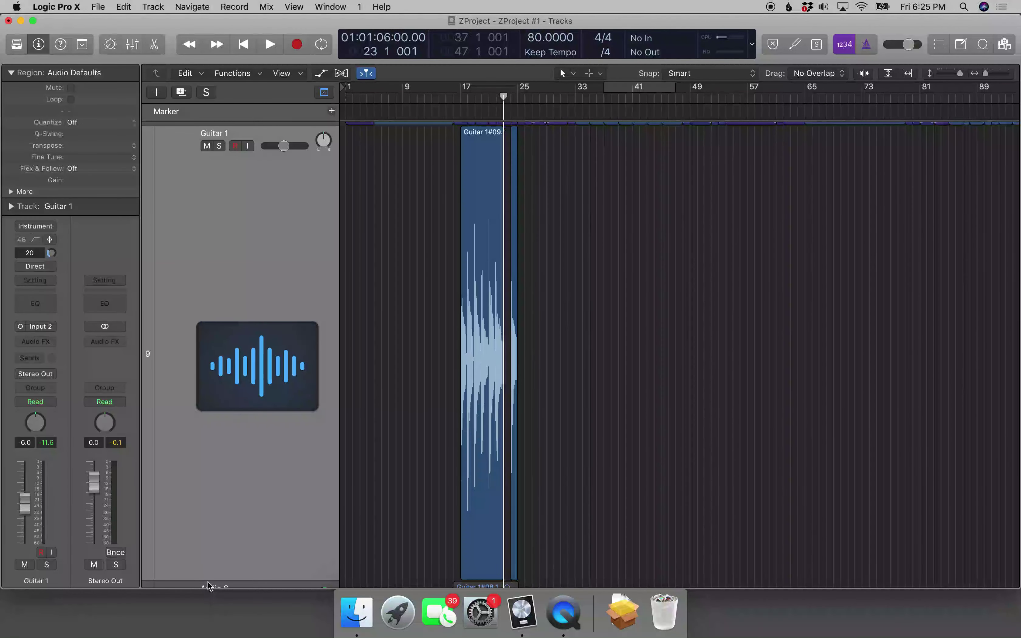
{"action": "key", "text": "space"}
{"action": "key", "text": "space"}
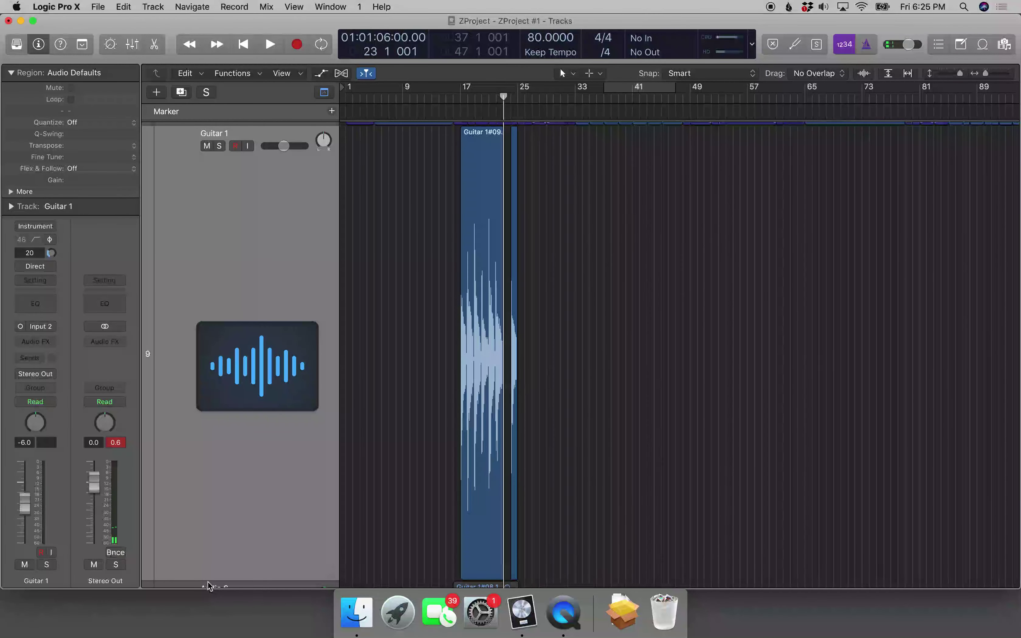
Audition the remaining Guitar 1 audio from bar 19.
{"action": "key", "text": "Right"}
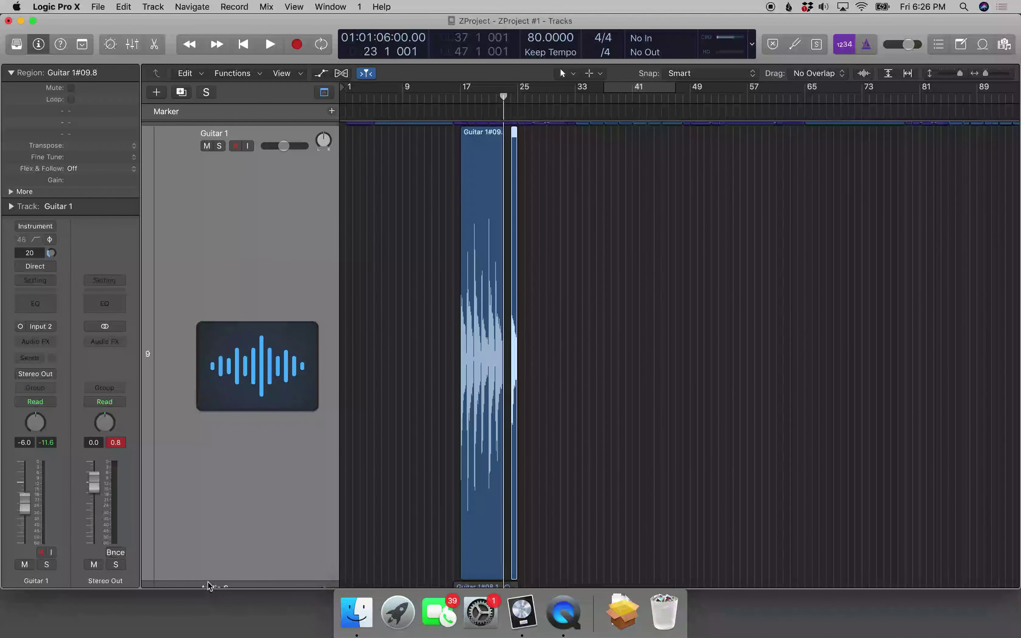
{"action": "key", "text": "comma"}
{"action": "key", "text": "comma"}
{"action": "key", "text": "comma"}
{"action": "key", "text": "comma"}
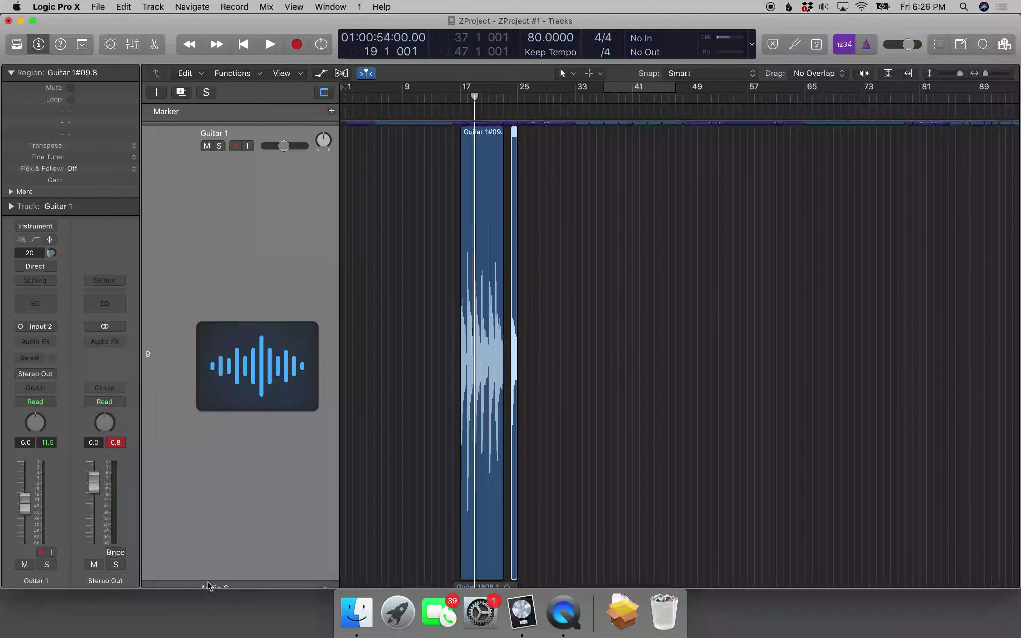
{"action": "key", "text": "space"}
{"action": "key", "text": "space"}
Split the first Guitar 1 region at bars 19 and 20 to isolate a one-bar piece.
{"action": "left_click", "coordinate": [208, 123]}
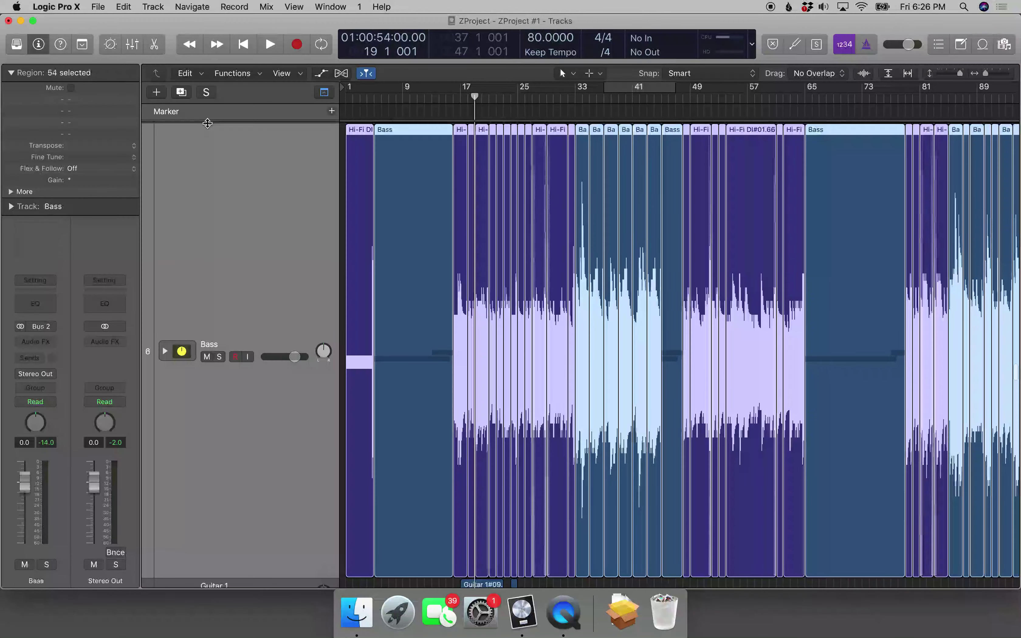
{"action": "left_click", "coordinate": [207, 585]}
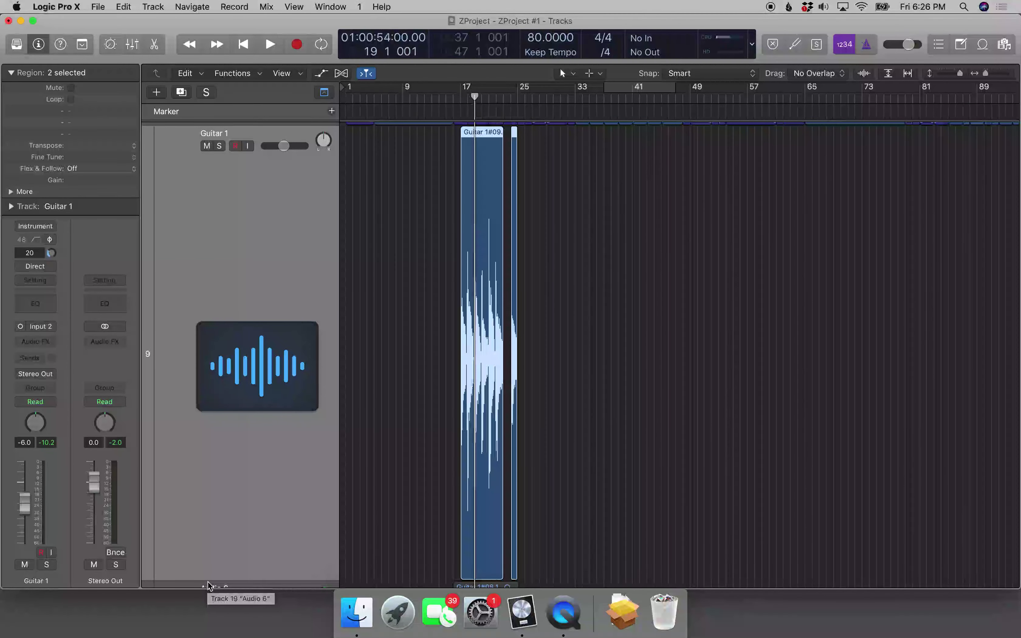
{"action": "key", "text": "super+t"}
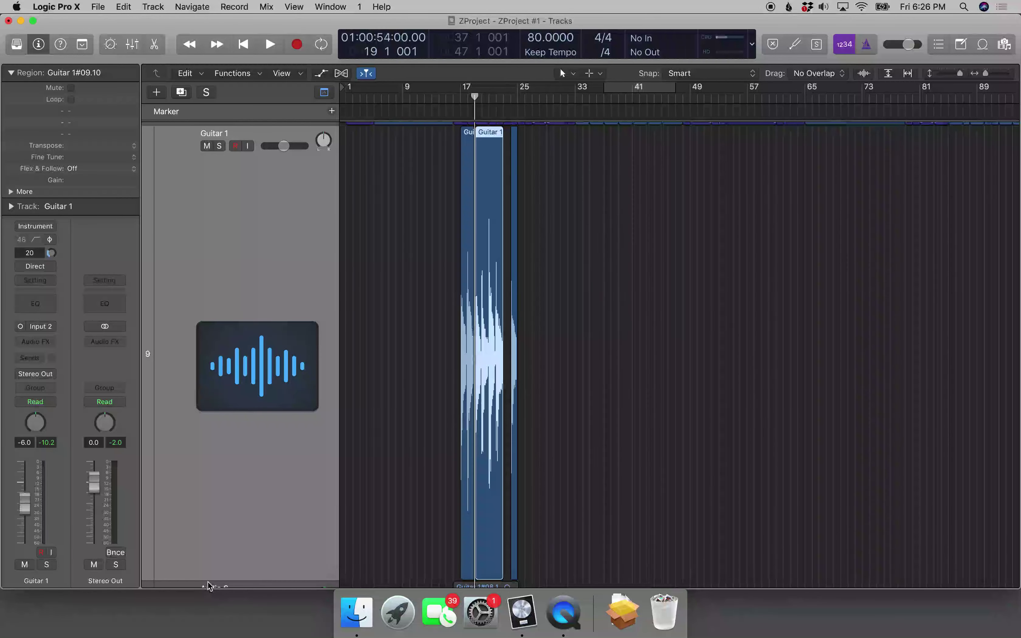
{"action": "key", "text": "period"}
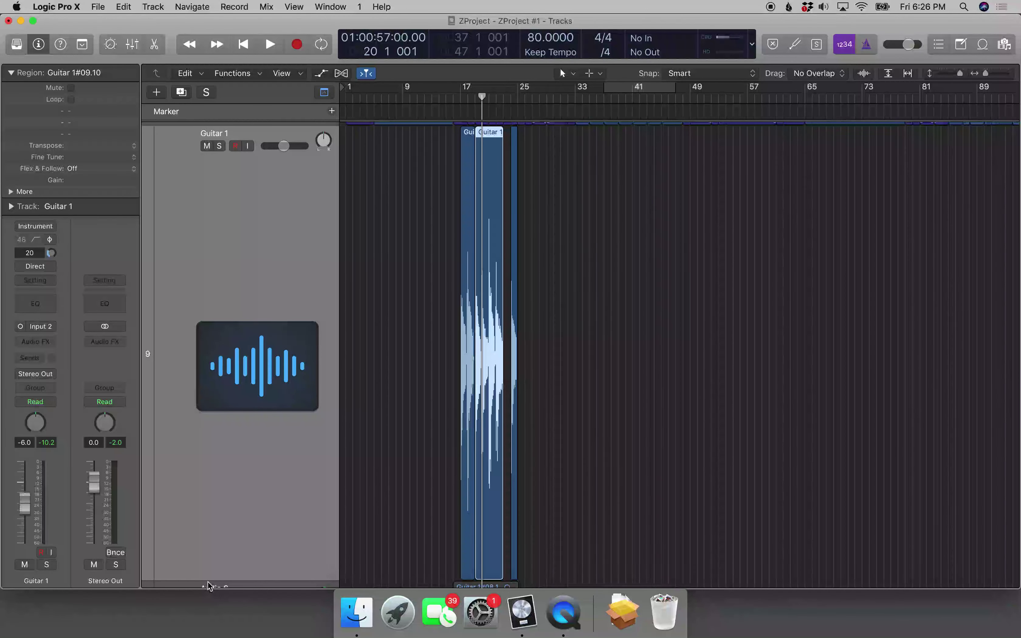
{"action": "key", "text": "super+t"}
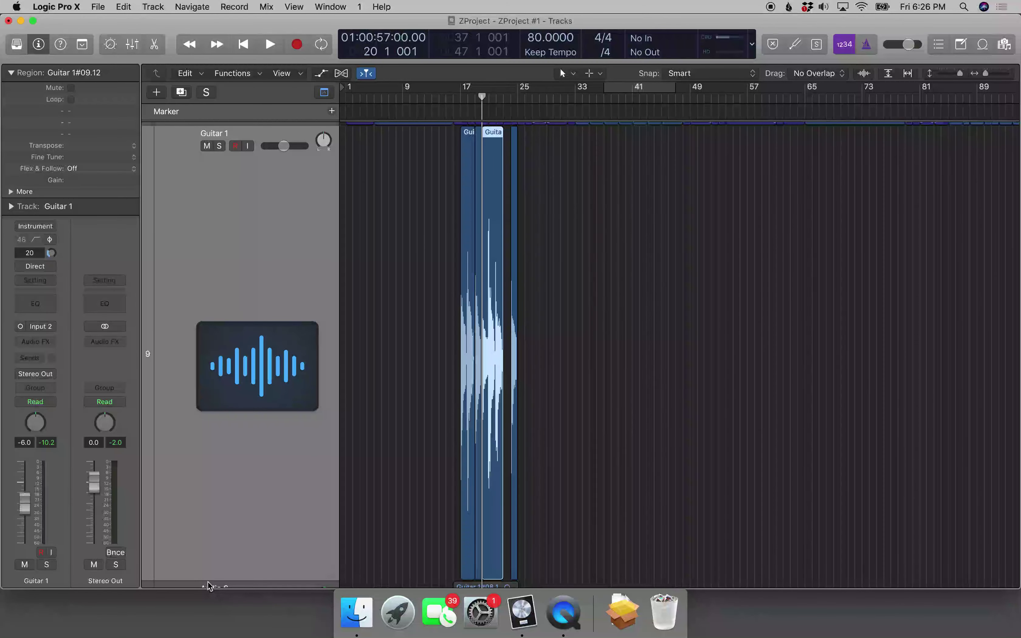
Copy the one-bar Guitar 1 piece at bar 19 and paste it into the gap at bar 23.
{"action": "key", "text": "Left"}
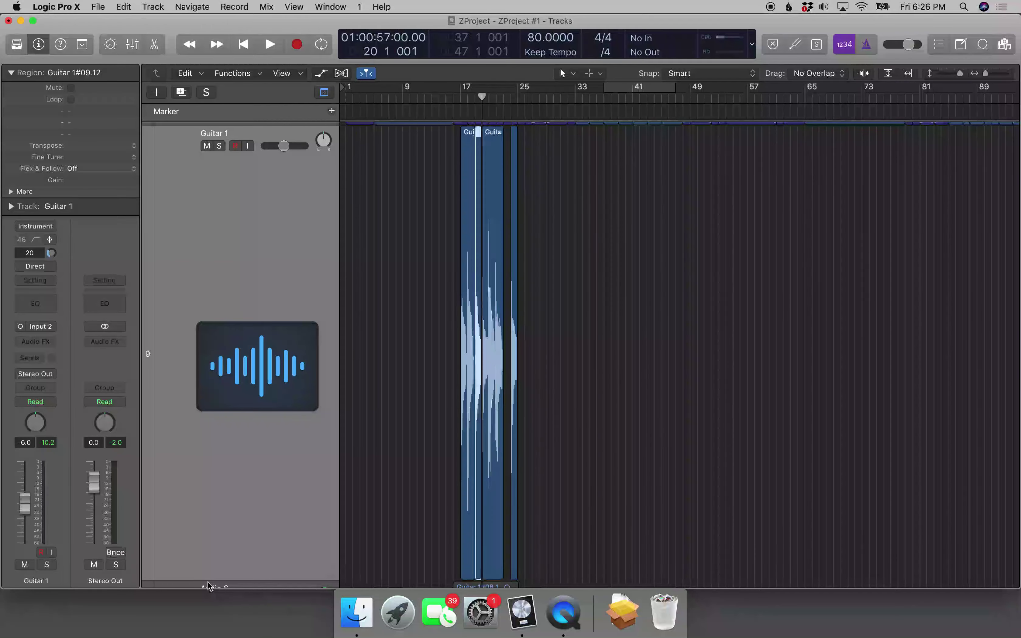
{"action": "key", "text": "comma"}
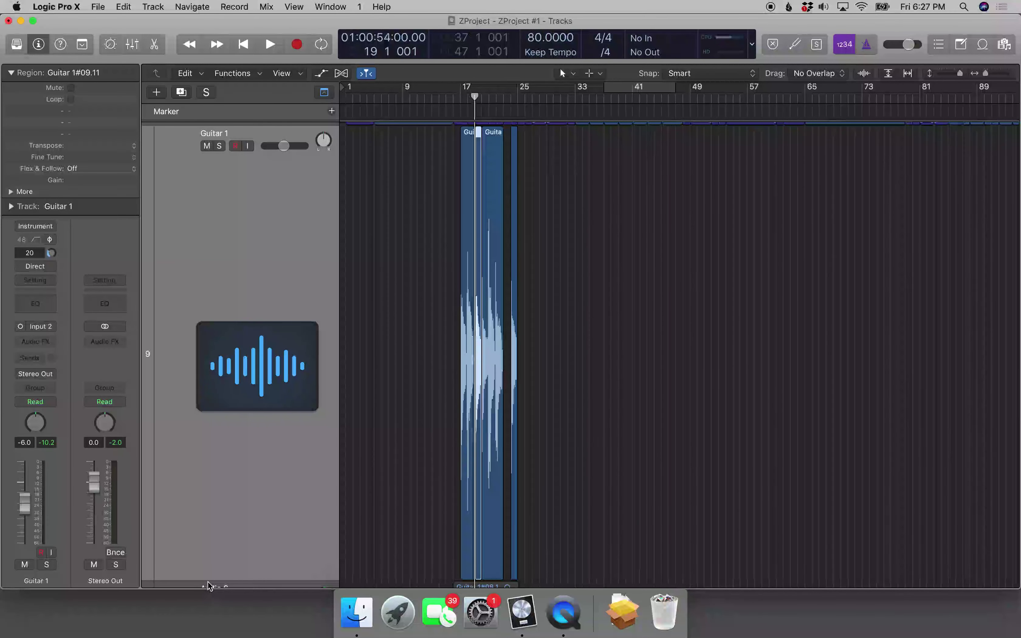
{"action": "key", "text": "period"}
{"action": "key", "text": "period"}
{"action": "key", "text": "period"}
{"action": "key", "text": "period"}
{"action": "key", "text": "space"}
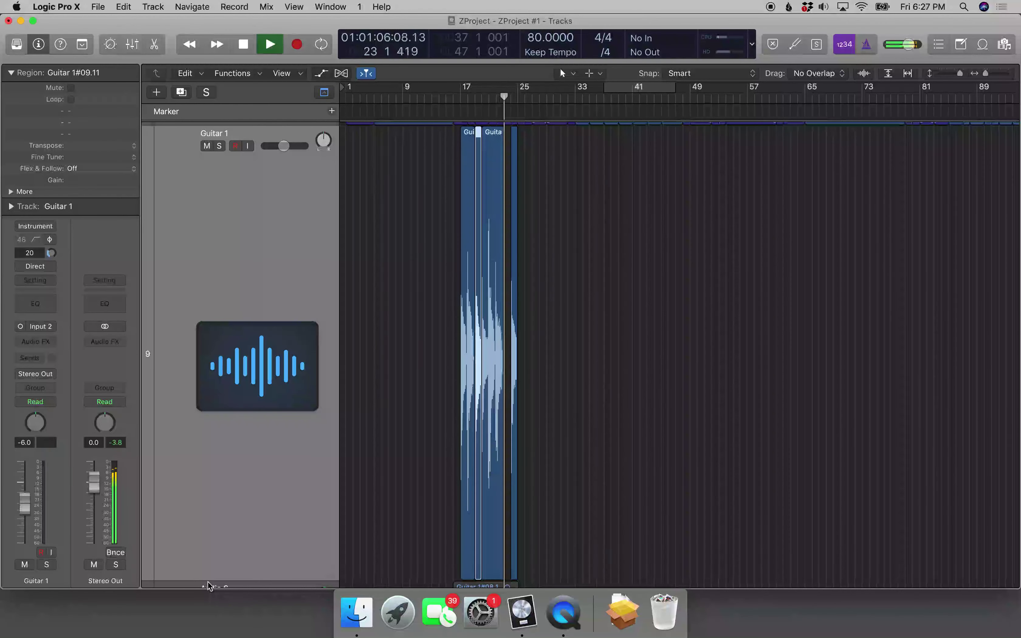
{"action": "key", "text": "space"}
{"action": "key", "text": "period"}
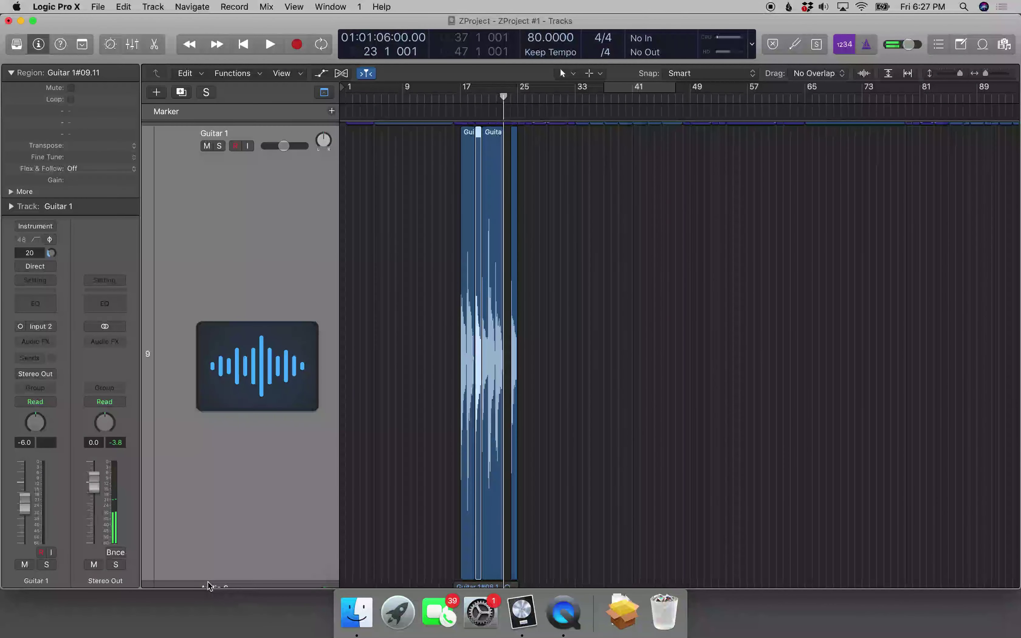
{"action": "key", "text": "super+t"}
Audition the filled gap on Guitar 1, playing from bar 23 and again with a lead-in from bar 22.
{"action": "key", "text": "space"}
{"action": "key", "text": "space"}
{"action": "key", "text": "comma"}
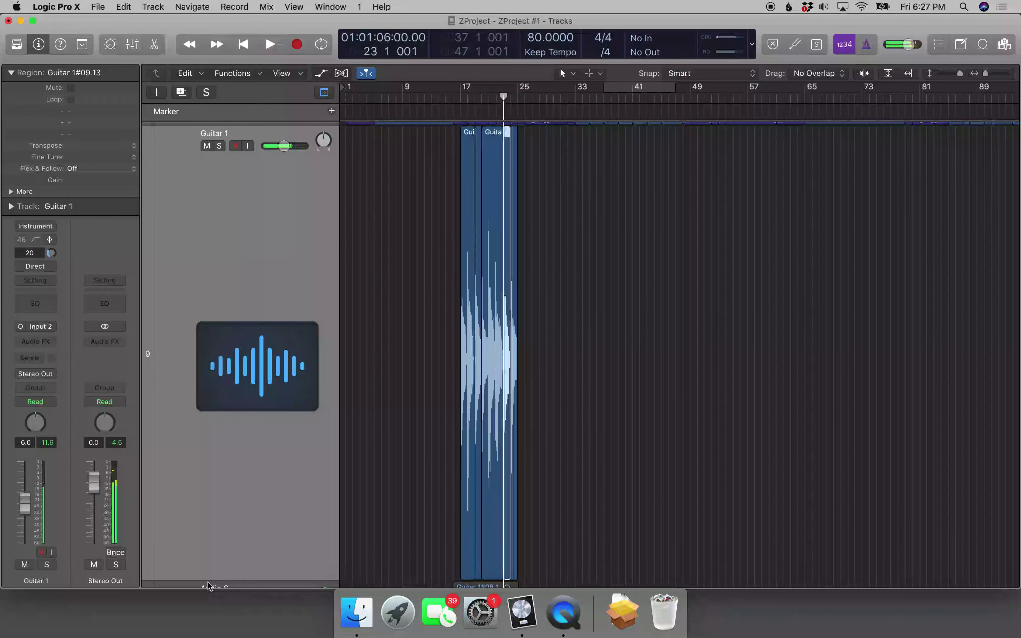
{"action": "key", "text": "space"}
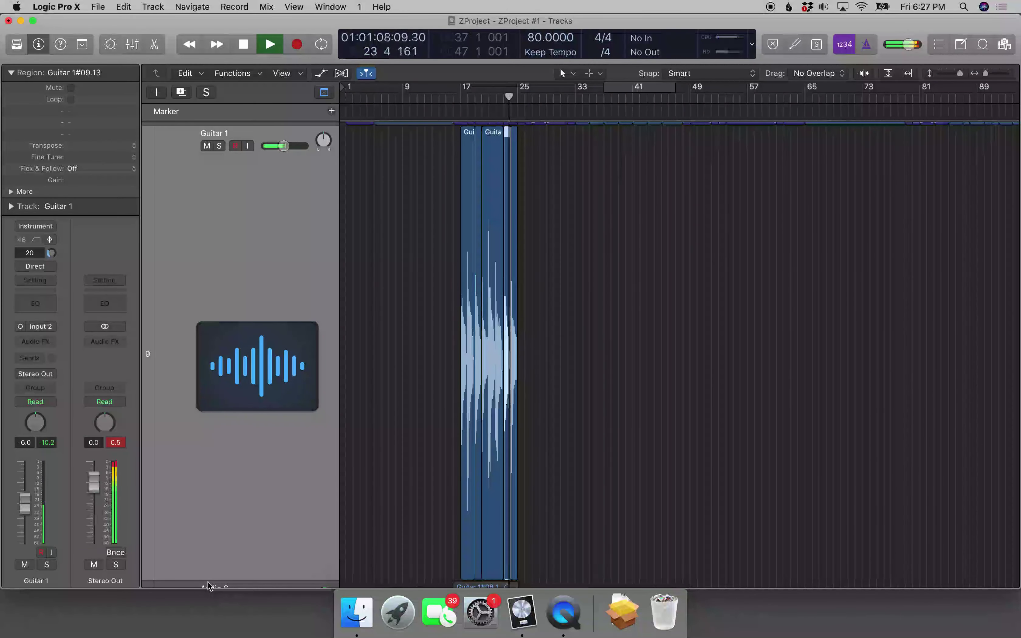
{"action": "key", "text": "space"}
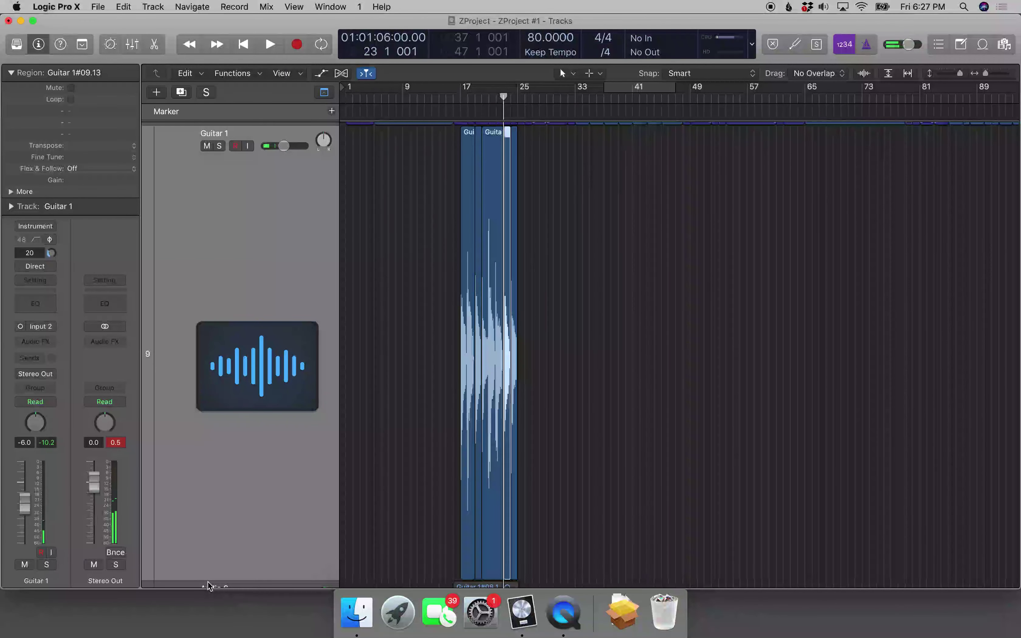
{"action": "key", "text": "comma"}
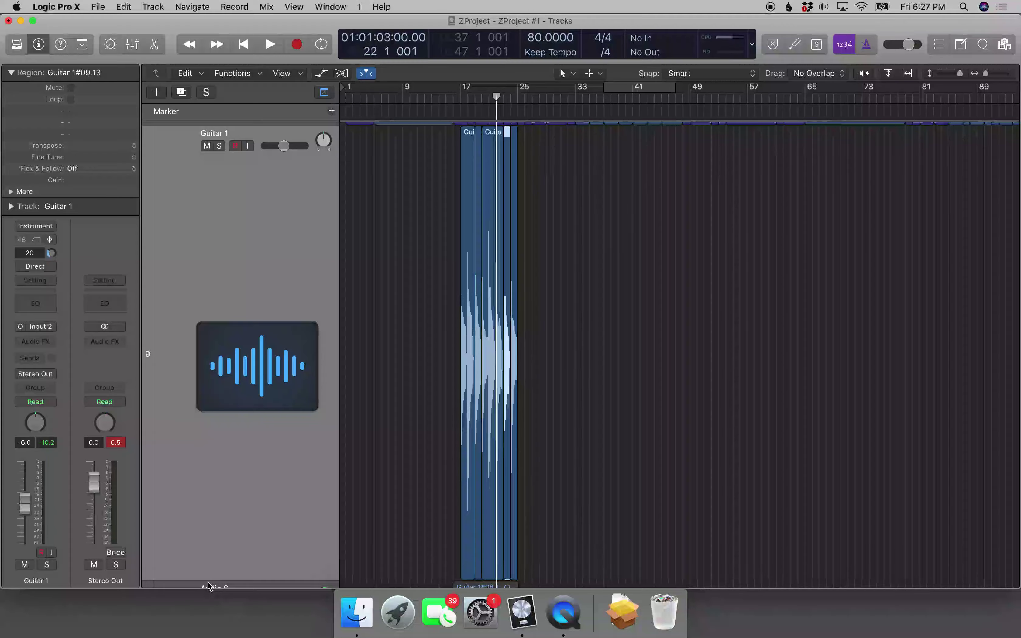
{"action": "key", "text": "space"}
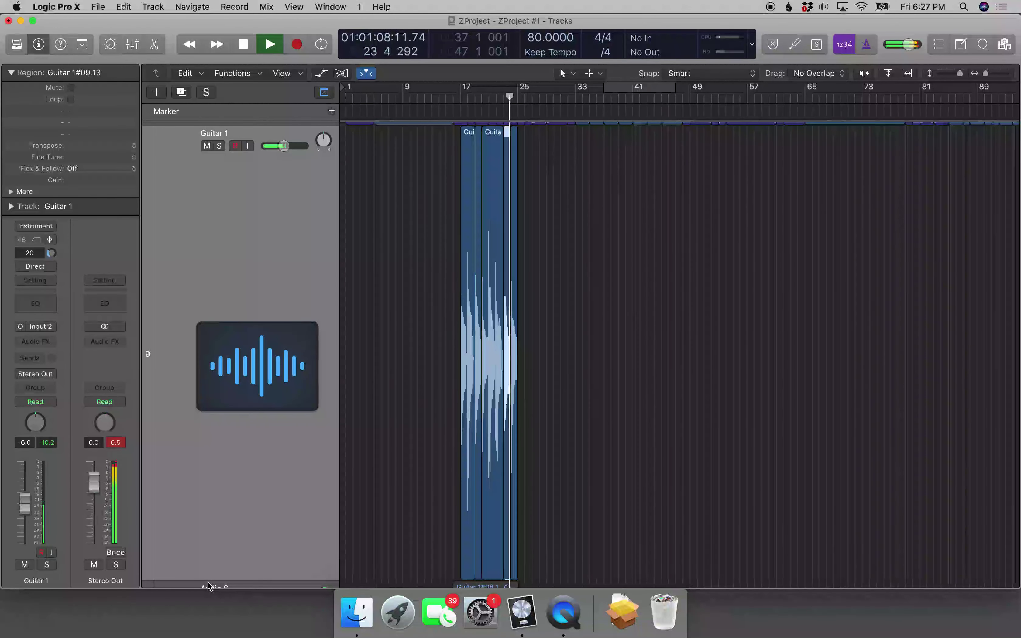
{"action": "key", "text": "space"}
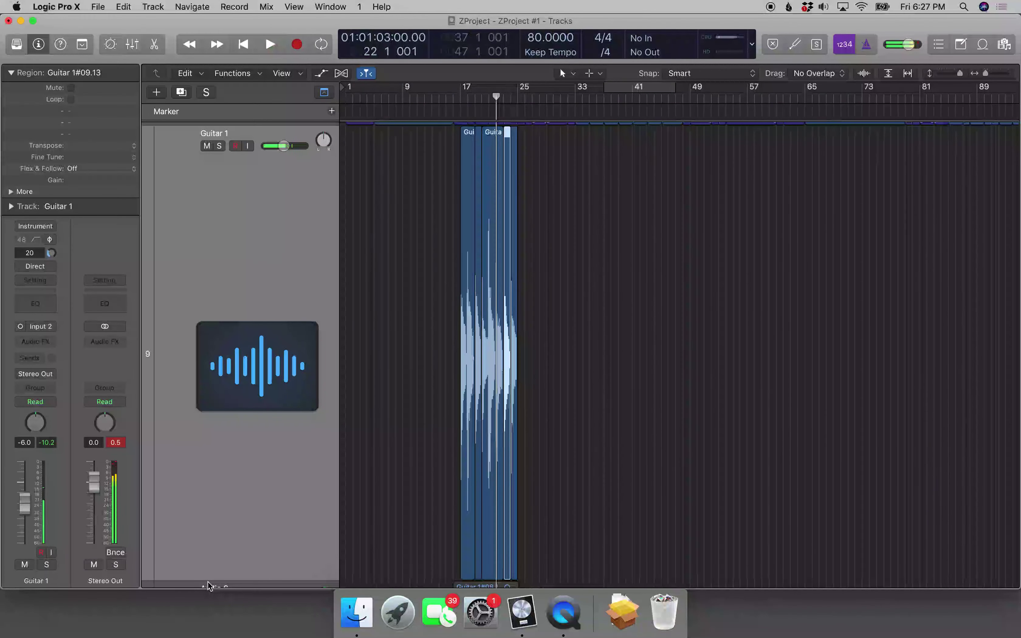